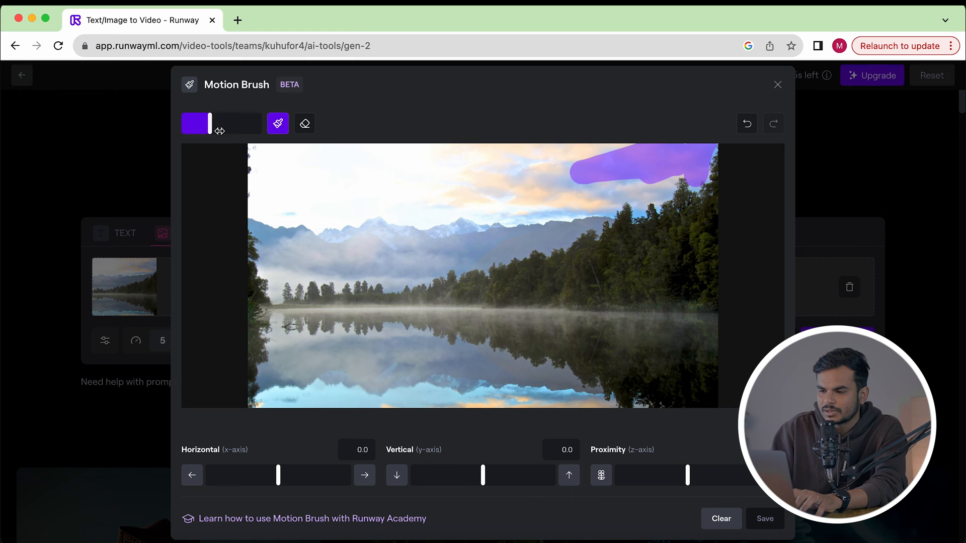
# Increase the brush size and paint the motion mask over the sky, mountains and lake, leaving out the trees.
pyautogui.moveTo(240, 126); pyautogui.dragTo(260, 127)
pyautogui.moveTo(700, 334)
pyautogui.mouseDown()
pyautogui.moveTo(266, 367)
pyautogui.moveTo(700, 390)
pyautogui.mouseUp()
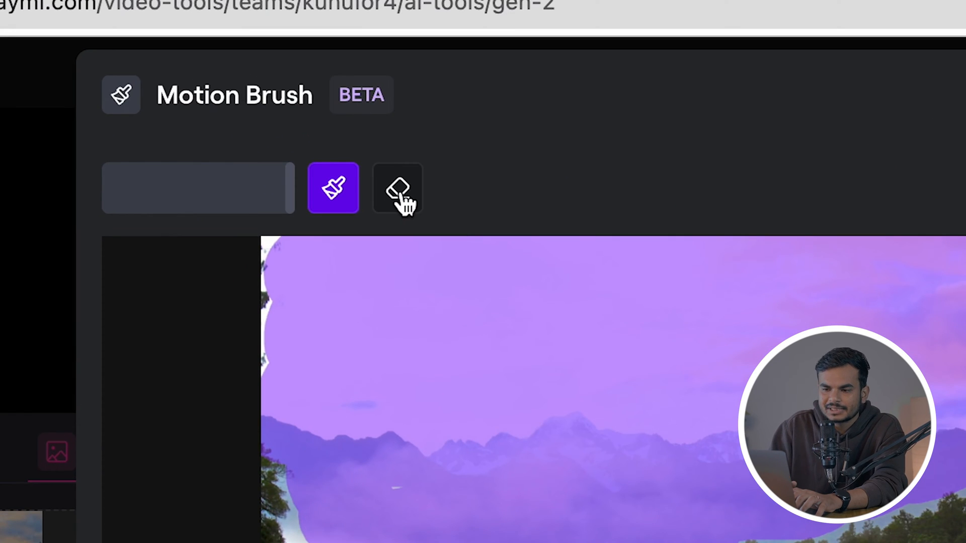
# Erase the excess motion mask around the tallest treetop with a smaller eraser.
pyautogui.click(405, 204)
pyautogui.moveTo(280, 190); pyautogui.dragTo(165, 196)
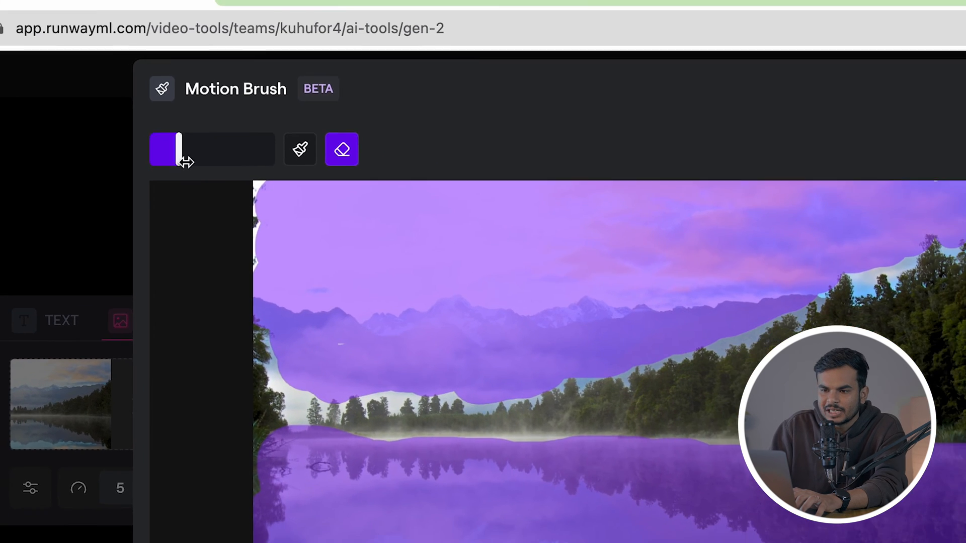
pyautogui.moveTo(186, 162)
pyautogui.mouseDown()
pyautogui.moveTo(249, 158)
pyautogui.moveTo(190, 158)
pyautogui.mouseUp()
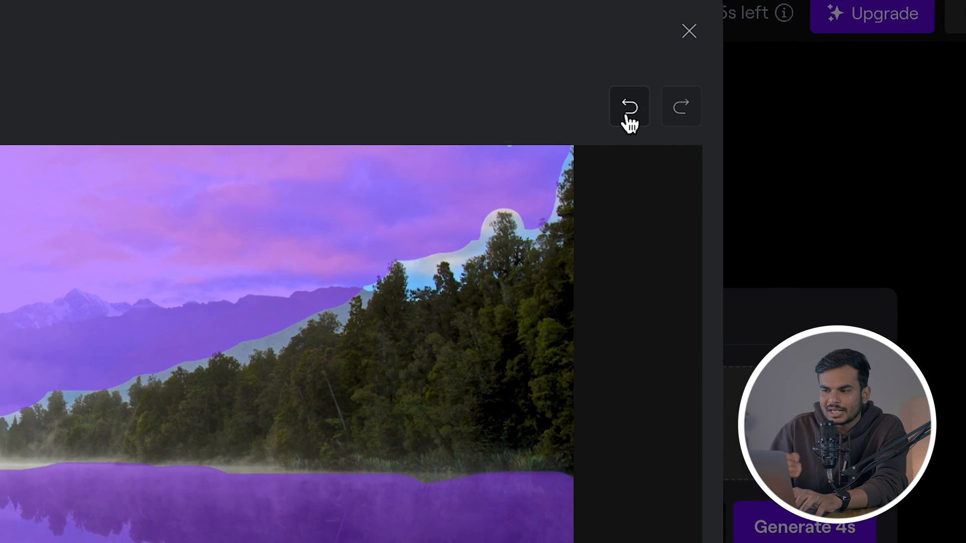
# Undo and redo the last eraser stroke at the treetop.
pyautogui.click(746, 125)
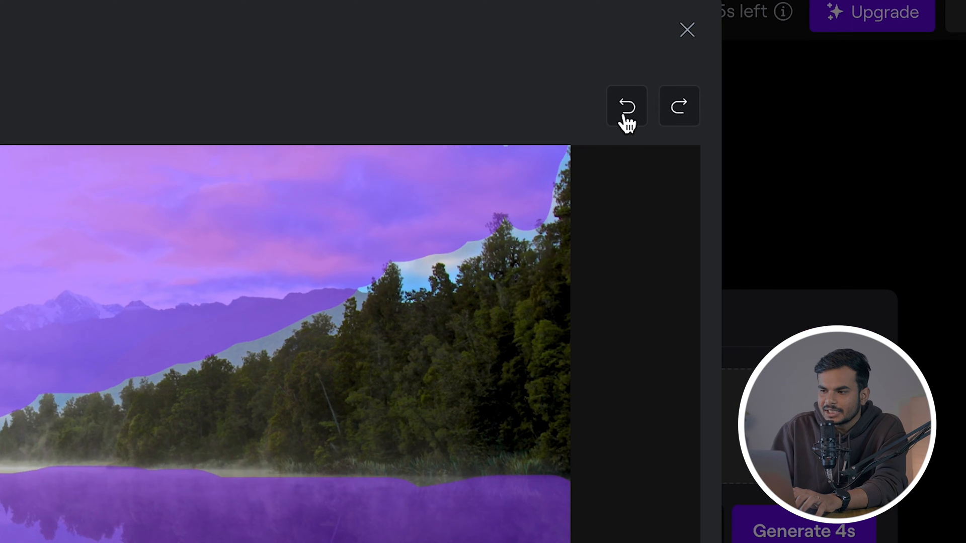
pyautogui.click(678, 120)
pyautogui.click(624, 119)
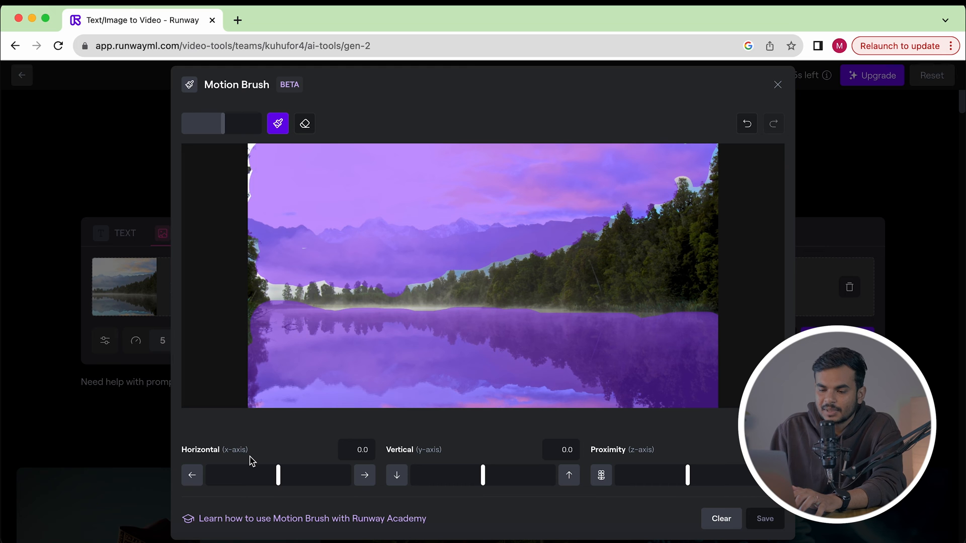
# Set the painted area's motion to horizontal -5.0, vertical -4.8 and proximity -4.5.
pyautogui.moveTo(278, 475)
pyautogui.mouseDown()
pyautogui.moveTo(303, 481)
pyautogui.moveTo(243, 485)
pyautogui.mouseUp()
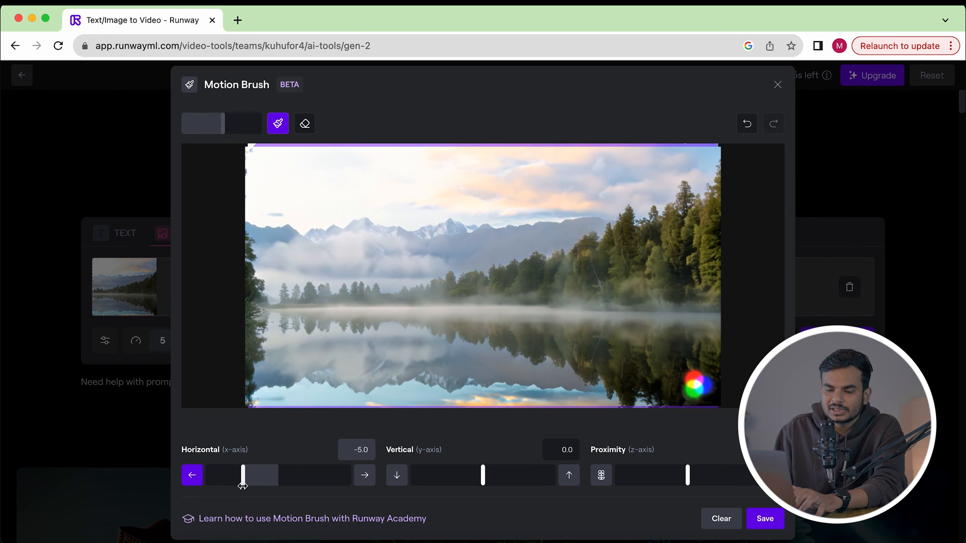
pyautogui.moveTo(484, 477); pyautogui.dragTo(505, 480)
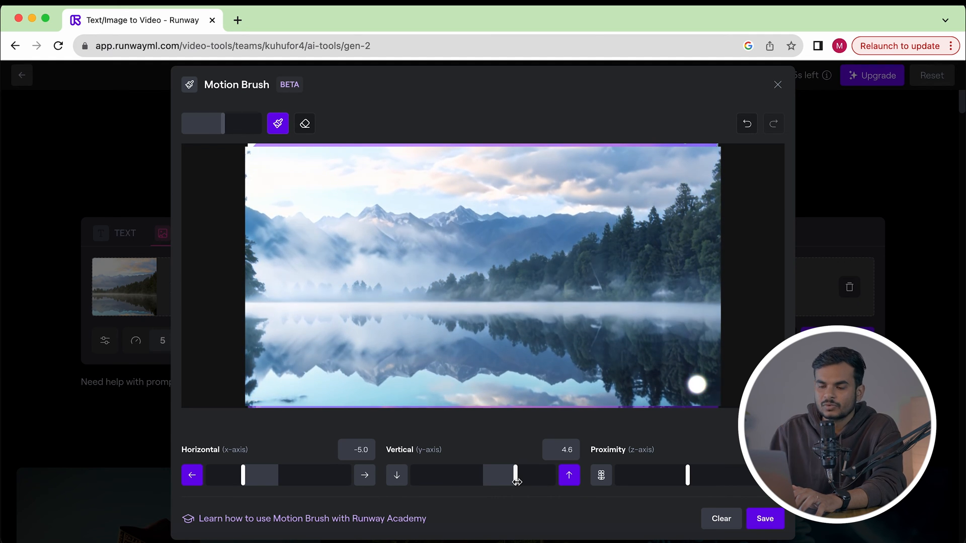
pyautogui.moveTo(516, 480); pyautogui.dragTo(449, 483)
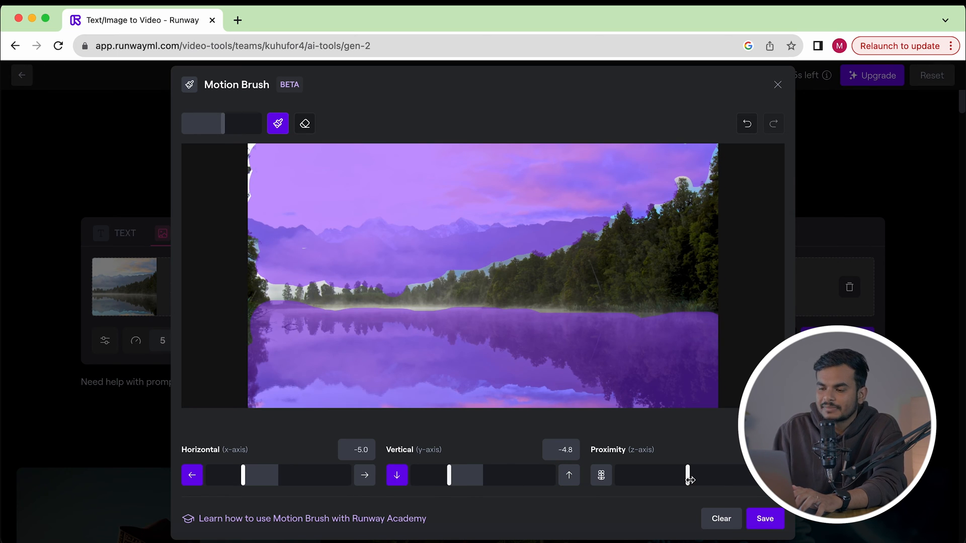
pyautogui.moveTo(690, 480); pyautogui.dragTo(713, 481)
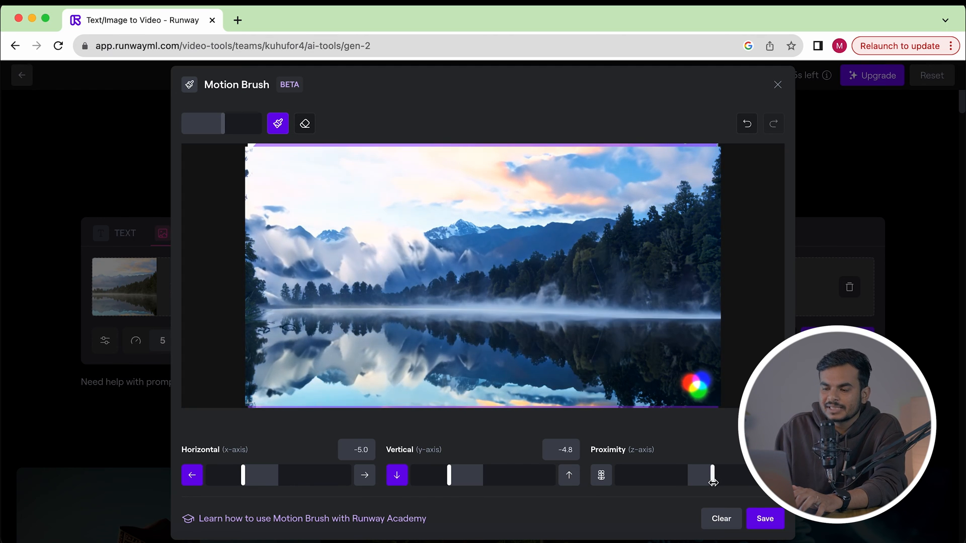
pyautogui.moveTo(712, 481); pyautogui.dragTo(655, 486)
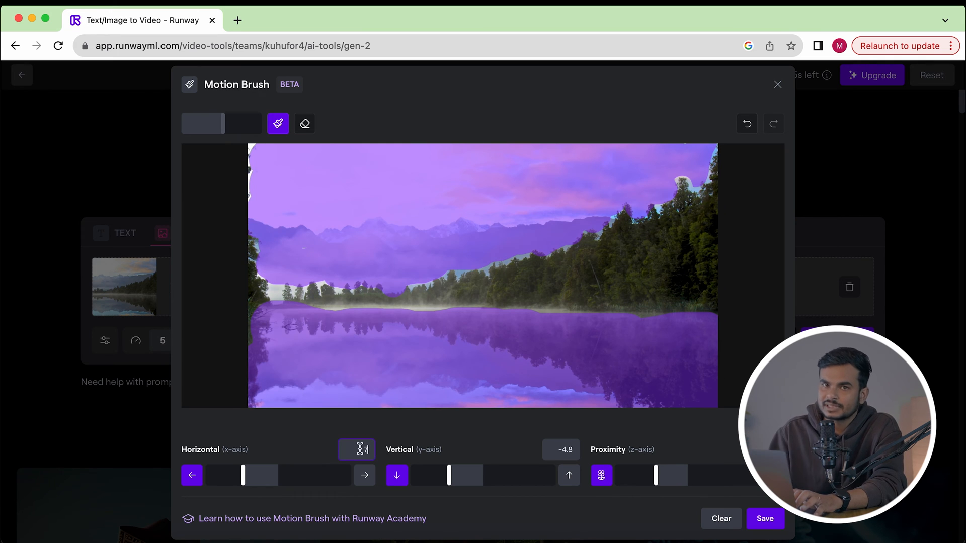
# Change the painted area's horizontal motion to 6.2 and its vertical motion to -7.8.
pyautogui.click(393, 425)
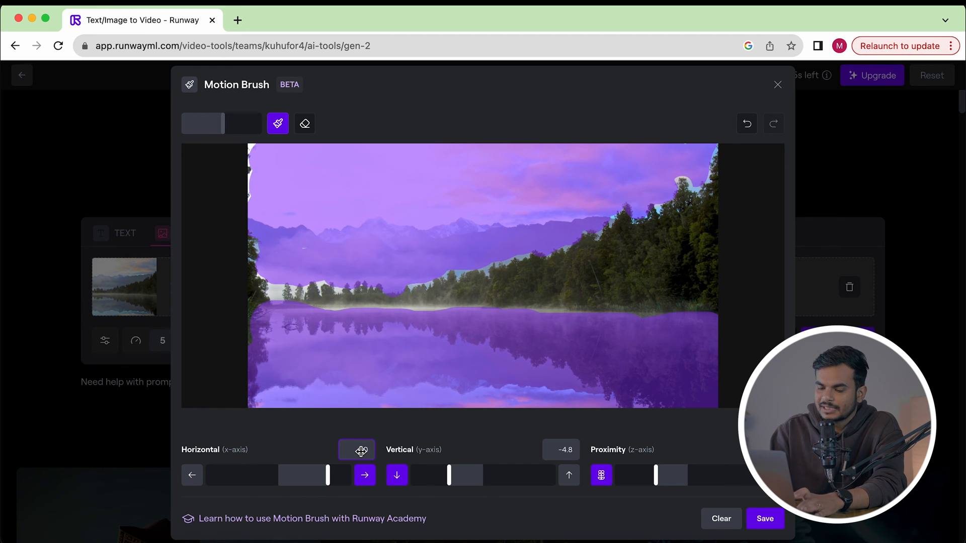
pyautogui.moveTo(335, 455)
pyautogui.mouseDown()
pyautogui.moveTo(371, 451)
pyautogui.moveTo(340, 451)
pyautogui.mouseUp()
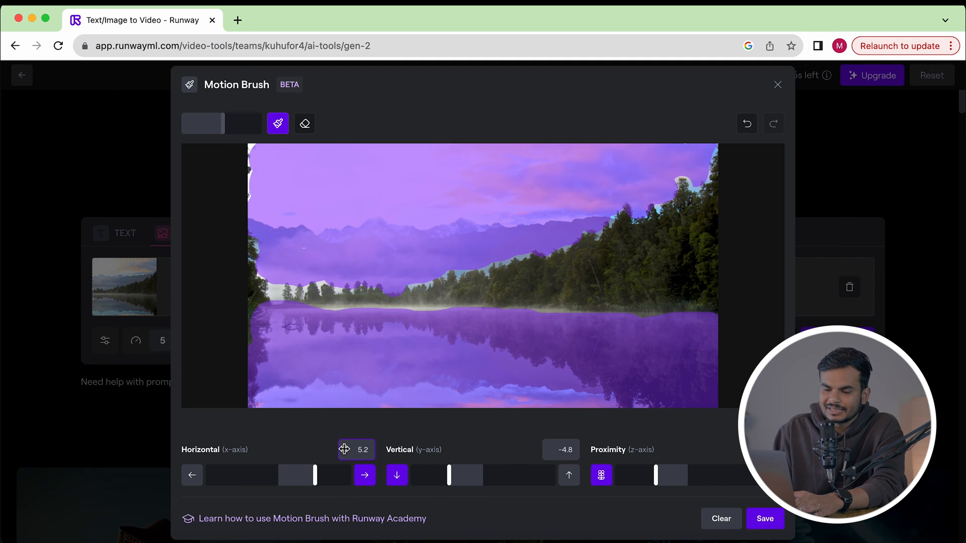
pyautogui.moveTo(365, 448); pyautogui.dragTo(340, 449)
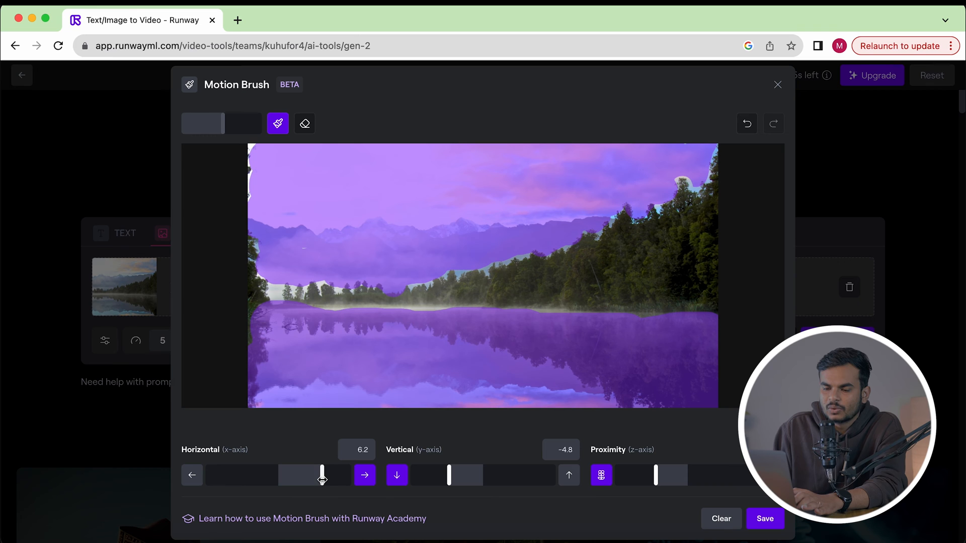
pyautogui.moveTo(321, 479); pyautogui.dragTo(431, 503)
pyautogui.click(195, 484)
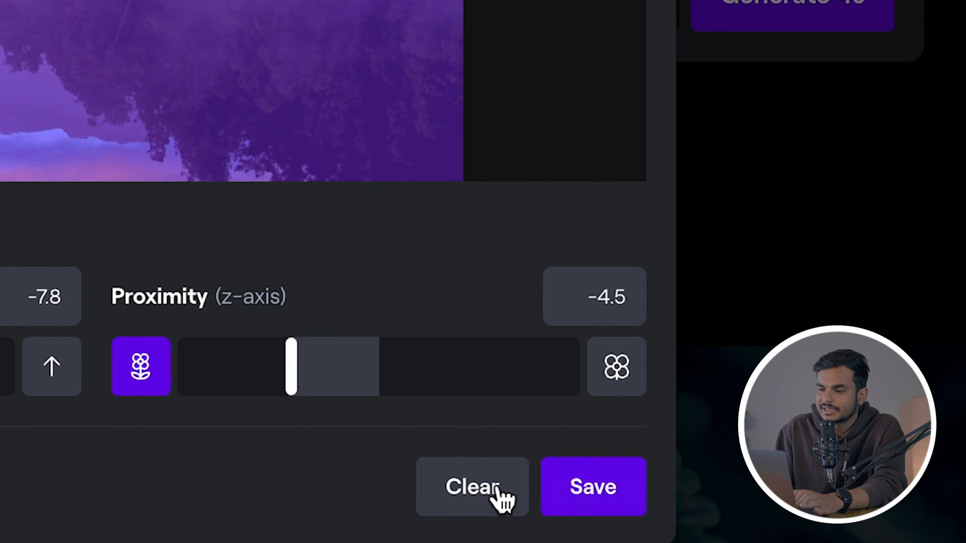
# Clear the painted mask and all motion settings, and undo the clearing to restore the mask.
pyautogui.click(697, 517)
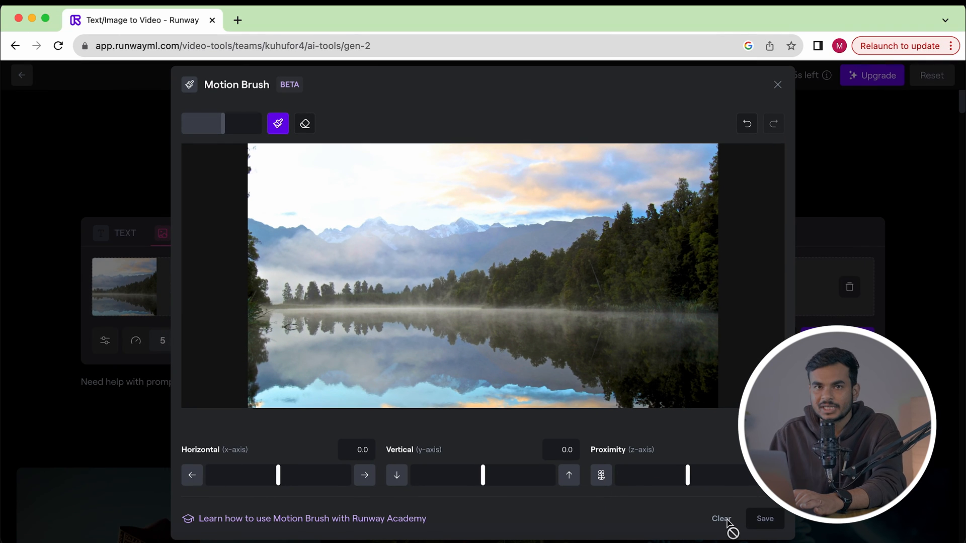
pyautogui.press('super+z')
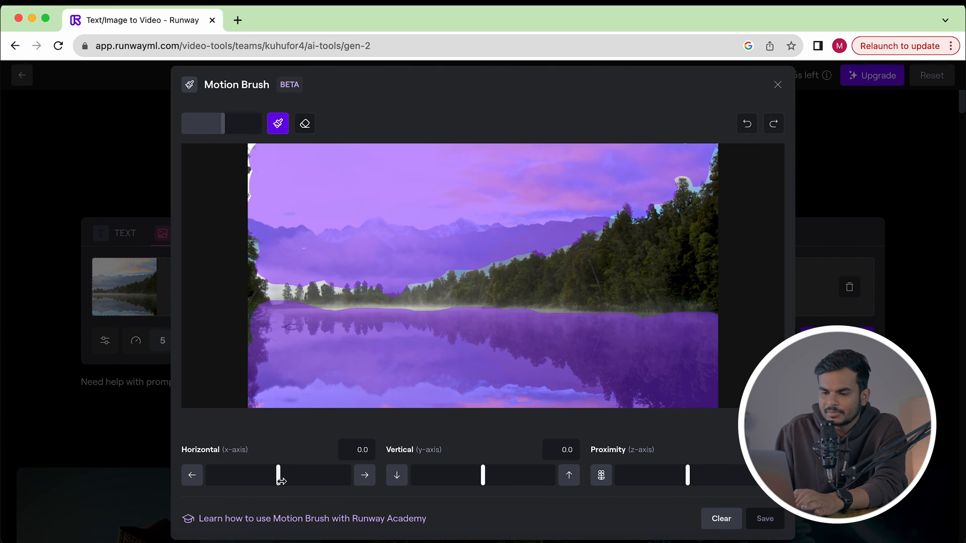
# Set the motion to horizontal 0.9, vertical -0.8 and proximity 0.6, and save the Motion Brush settings.
pyautogui.moveTo(278, 481); pyautogui.dragTo(285, 481)
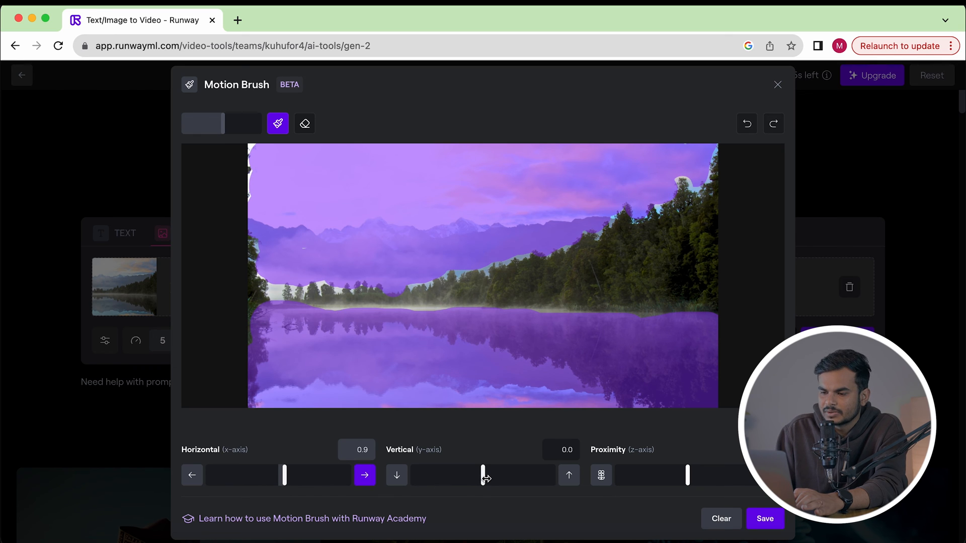
pyautogui.moveTo(485, 478); pyautogui.dragTo(478, 479)
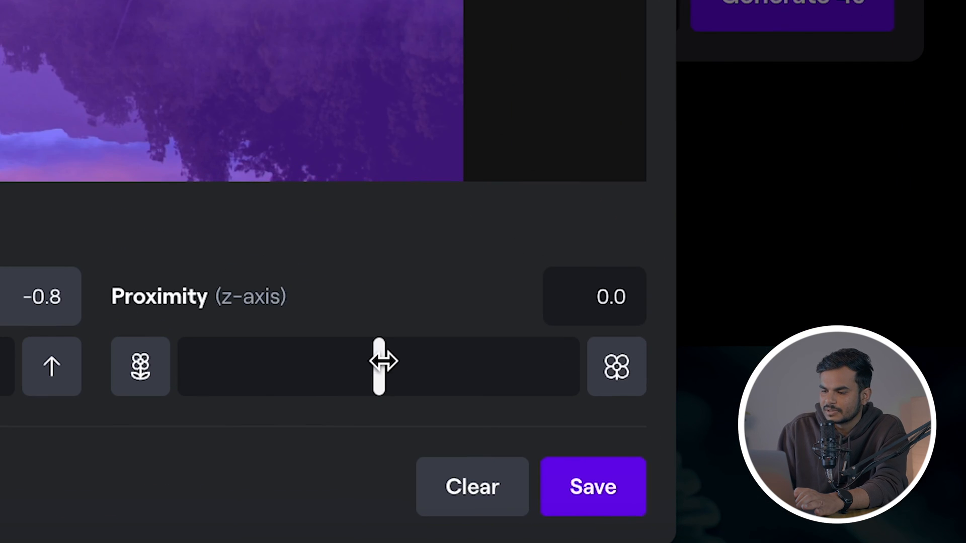
pyautogui.moveTo(688, 473); pyautogui.dragTo(691, 474)
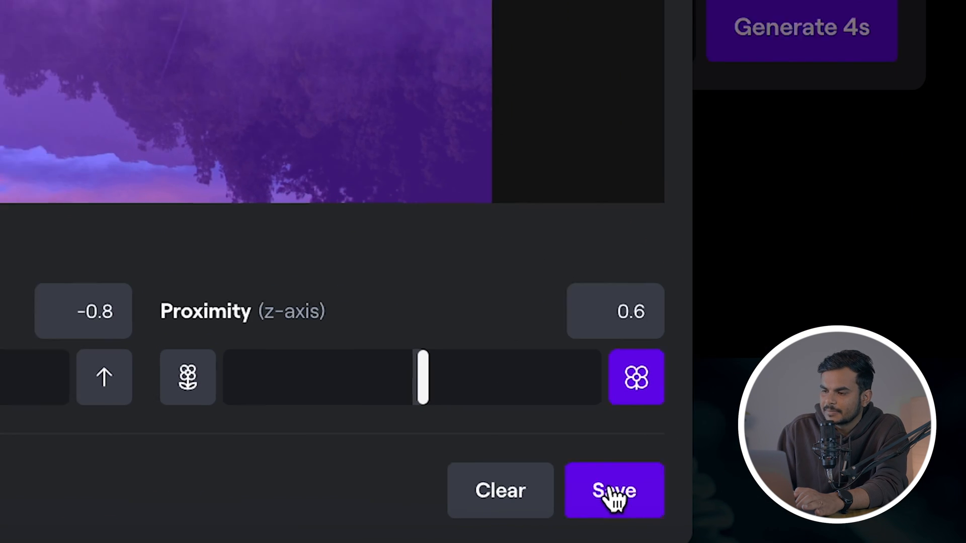
pyautogui.click(591, 486)
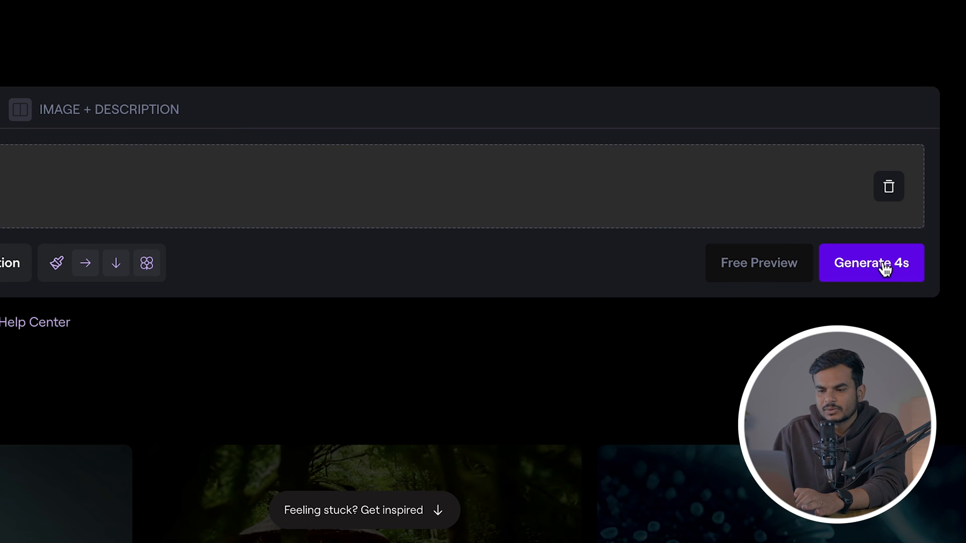
# Generate the 4-second lake video and view the result in full screen.
pyautogui.click(851, 264)
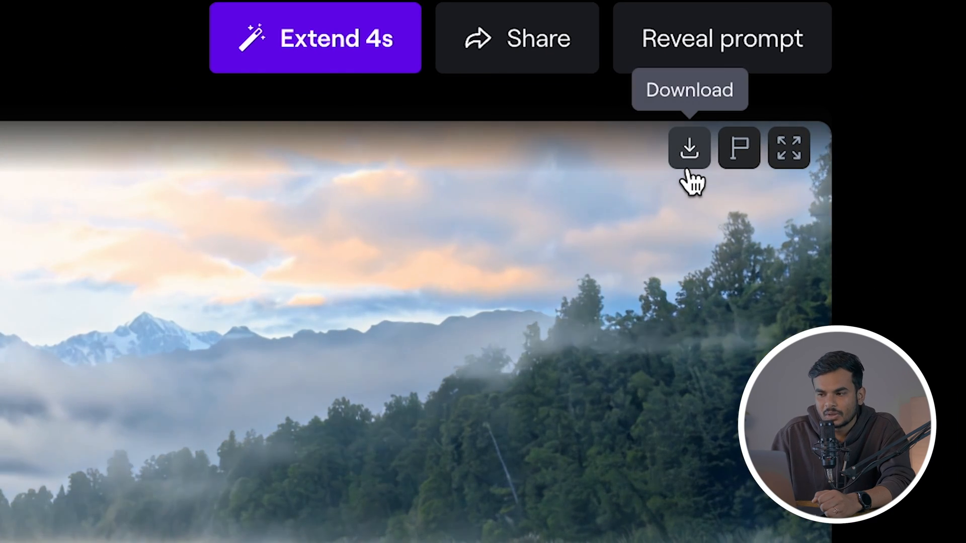
pyautogui.click(779, 154)
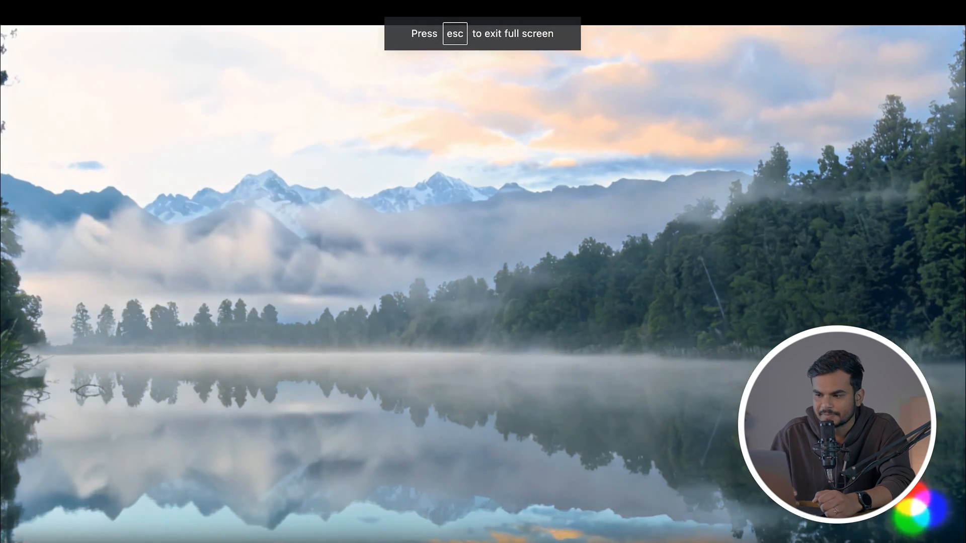
pyautogui.press('Escape')
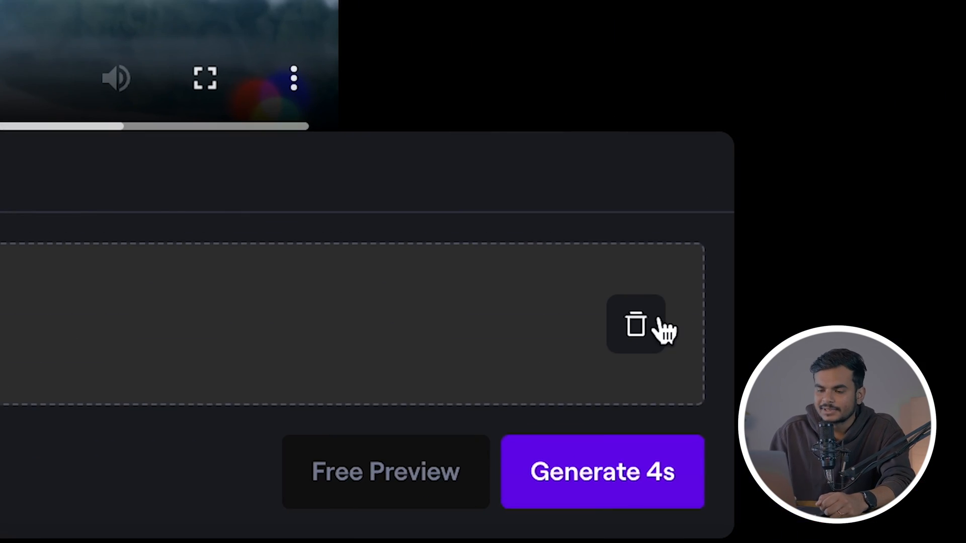
# Replace the lake image with 4.png as the start image of the video.
pyautogui.click(830, 460)
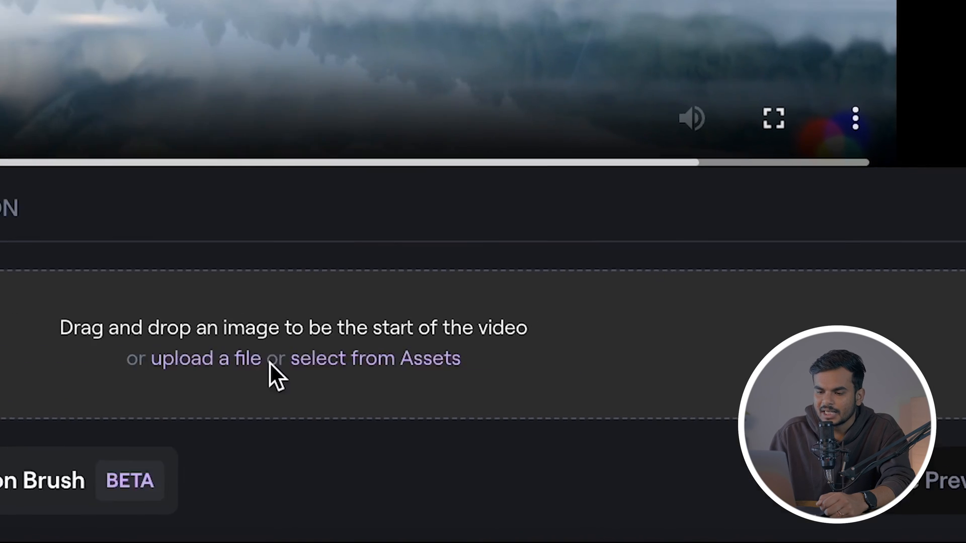
pyautogui.click(341, 365)
pyautogui.doubleClick(389, 136)
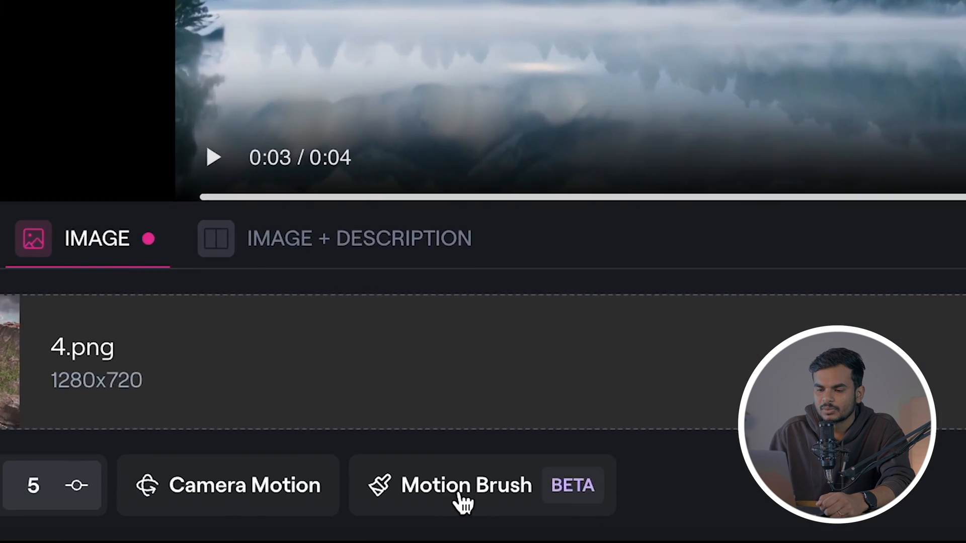
# With Motion Brush, paint the sky and sea in 4.png around the man and cliff, using a smaller brush near the edges.
pyautogui.click(371, 520)
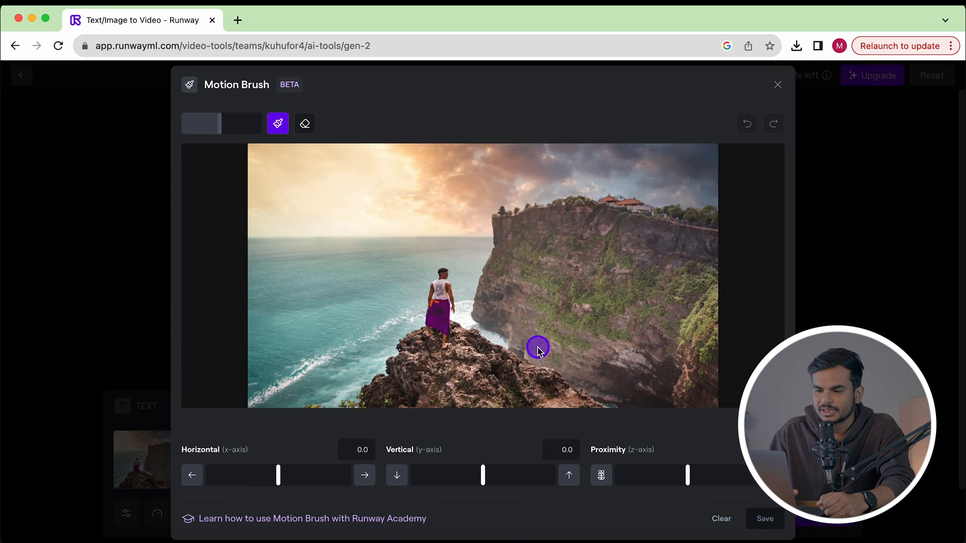
pyautogui.moveTo(234, 222)
pyautogui.mouseDown()
pyautogui.moveTo(261, 165)
pyautogui.moveTo(267, 243)
pyautogui.moveTo(300, 354)
pyautogui.moveTo(327, 384)
pyautogui.moveTo(391, 322)
pyautogui.moveTo(429, 193)
pyautogui.moveTo(277, 391)
pyautogui.mouseUp()
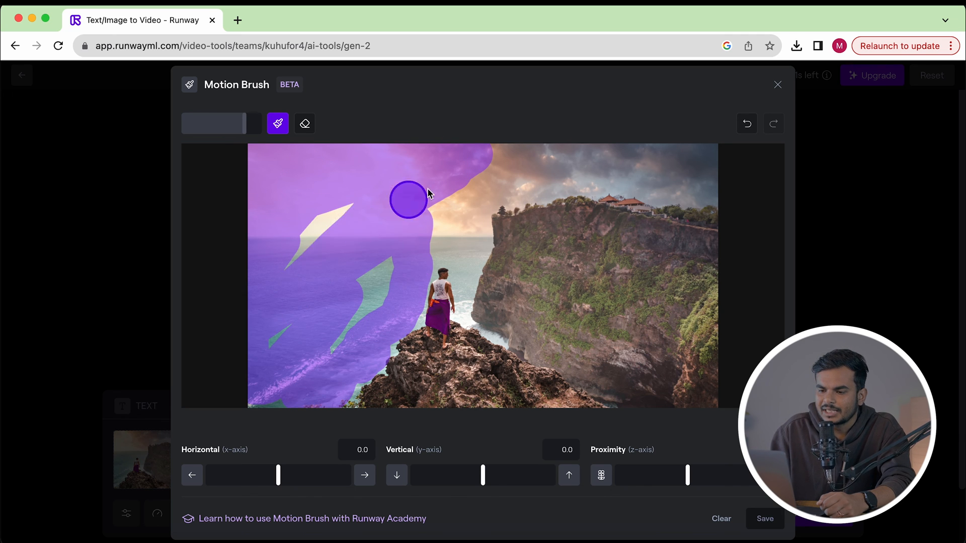
pyautogui.moveTo(521, 162)
pyautogui.mouseDown()
pyautogui.moveTo(703, 168)
pyautogui.moveTo(584, 176)
pyautogui.moveTo(508, 146)
pyautogui.moveTo(473, 214)
pyautogui.mouseUp()
pyautogui.moveTo(244, 123); pyautogui.dragTo(196, 126)
pyautogui.moveTo(431, 259); pyautogui.dragTo(481, 224)
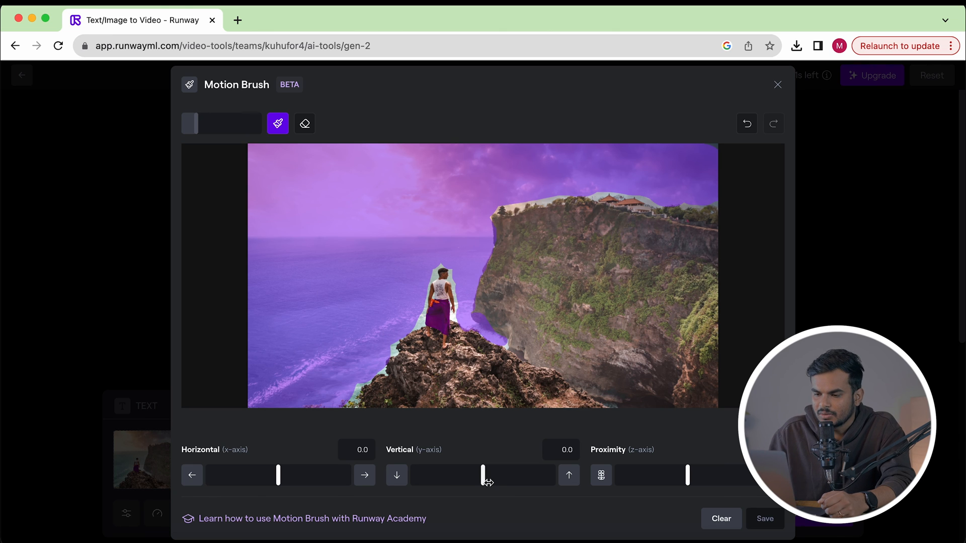
# Set the motion to horizontal 1.1, vertical -0.5 and a slightly negative proximity, and save the Motion Brush settings.
pyautogui.moveTo(484, 483); pyautogui.dragTo(481, 484)
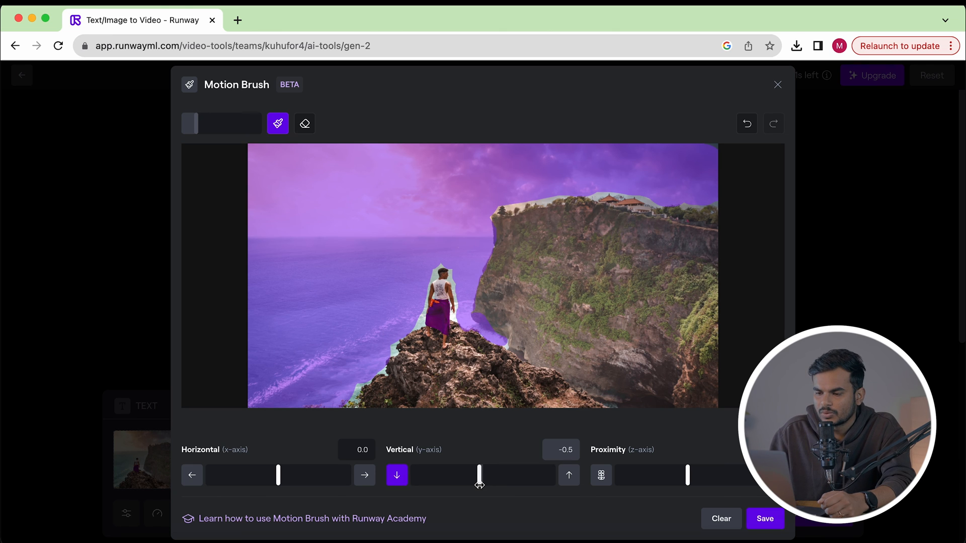
pyautogui.moveTo(278, 480); pyautogui.dragTo(281, 480)
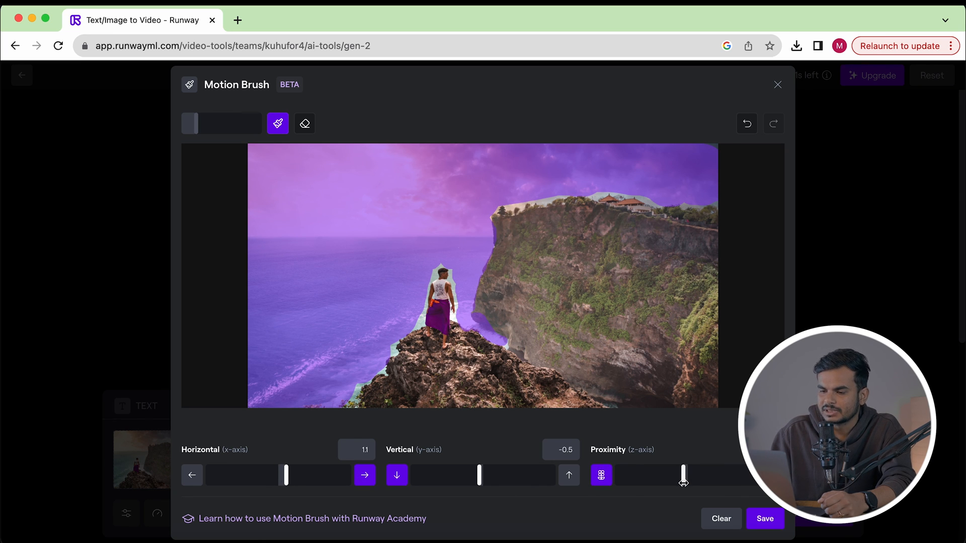
pyautogui.click(773, 524)
# Generate the video of the man on the cliff and view it in full screen.
pyautogui.click(805, 513)
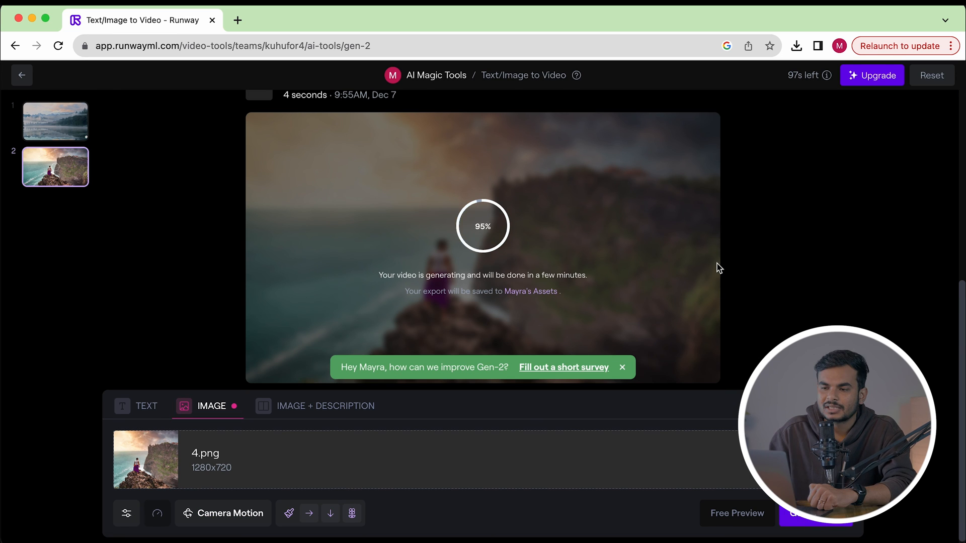
pyautogui.click(682, 348)
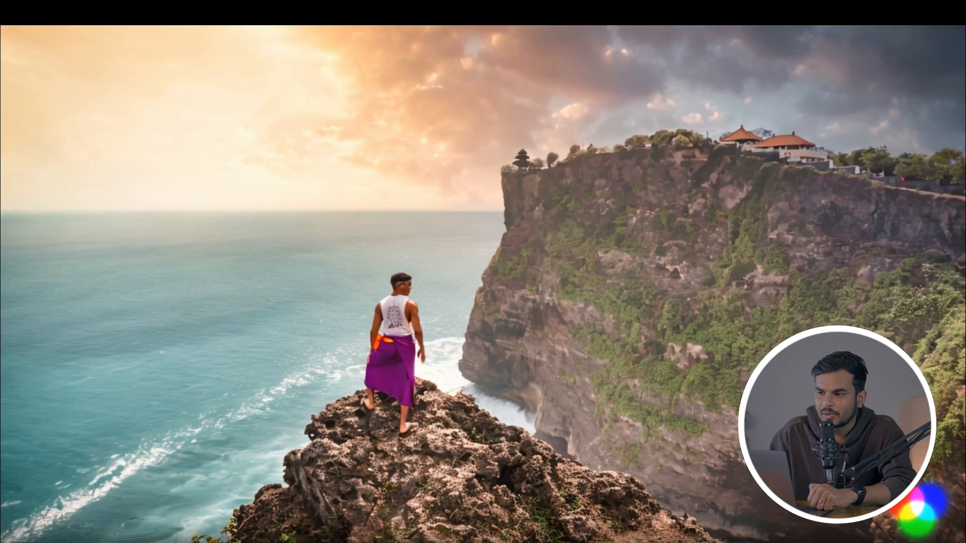